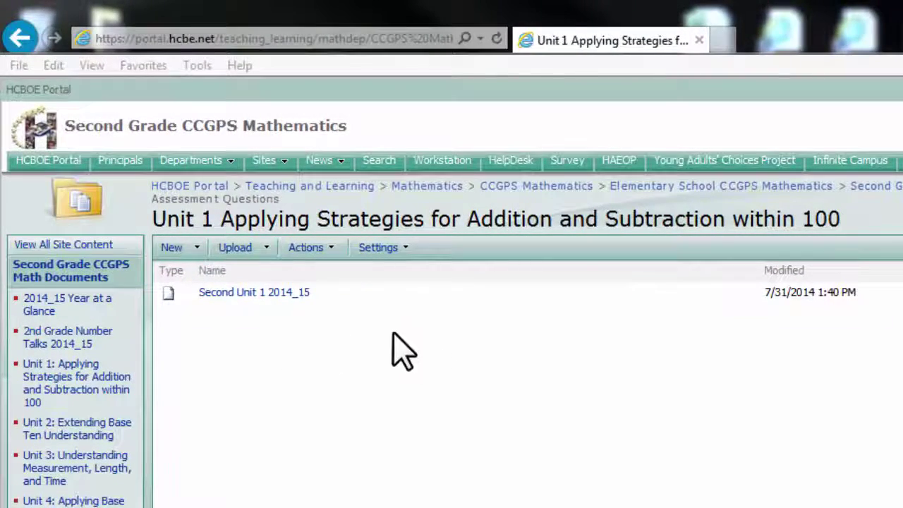
Open the SharePoint document's actions menu, then dismiss it
{"action": "mouse_move", "coordinate": [681, 295]}
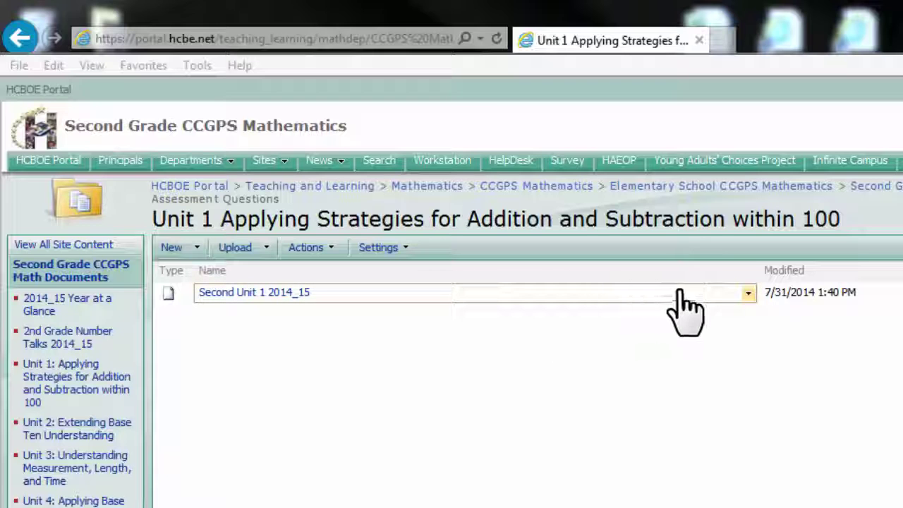
{"action": "left_click", "coordinate": [750, 294]}
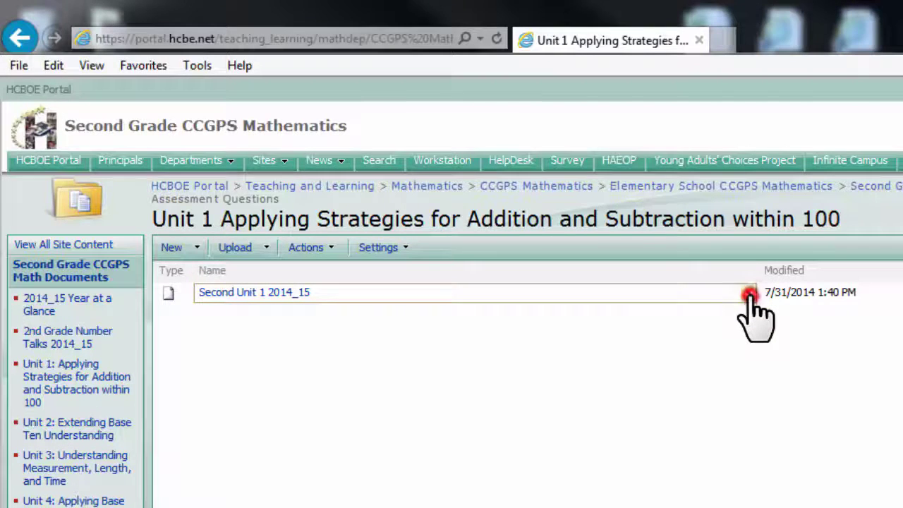
{"action": "mouse_move", "coordinate": [706, 401]}
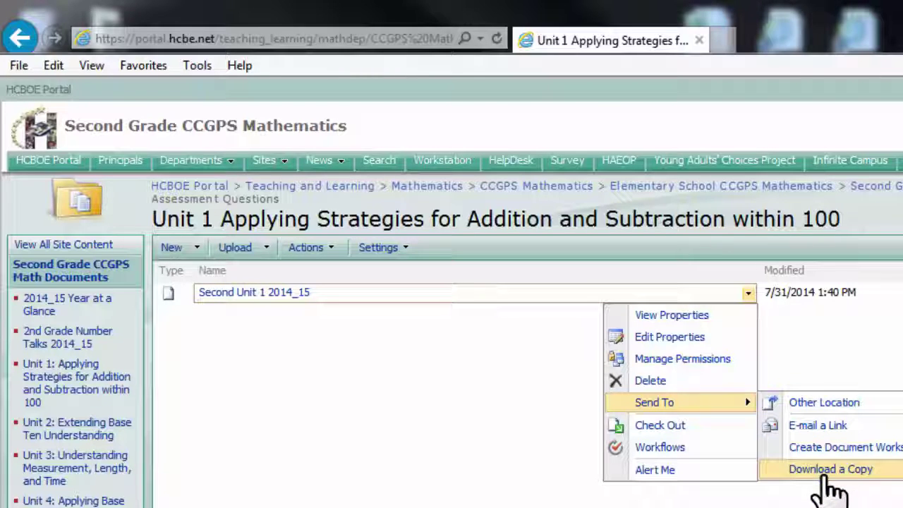
{"action": "left_click", "coordinate": [278, 353]}
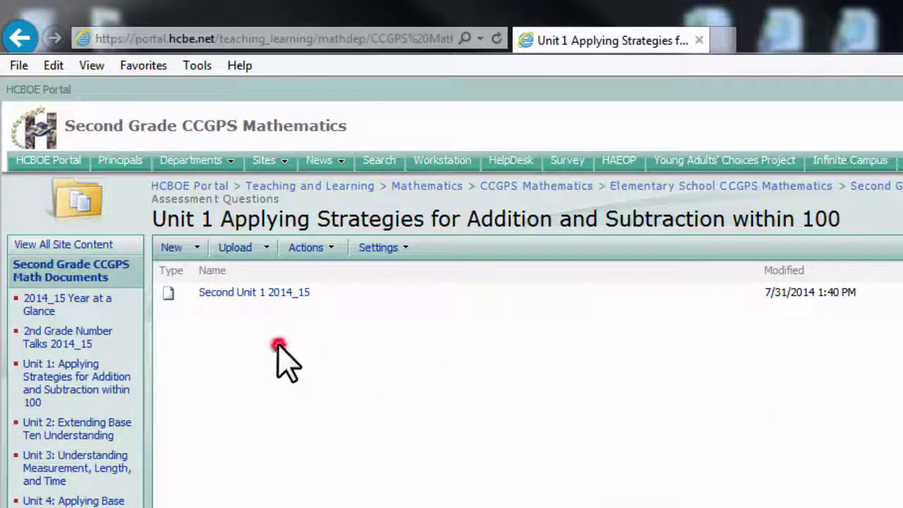
Save the Second Unit 1 2014_15 question bank to the Desktop as a .bnk file with Save target as
{"action": "right_click", "coordinate": [291, 299]}
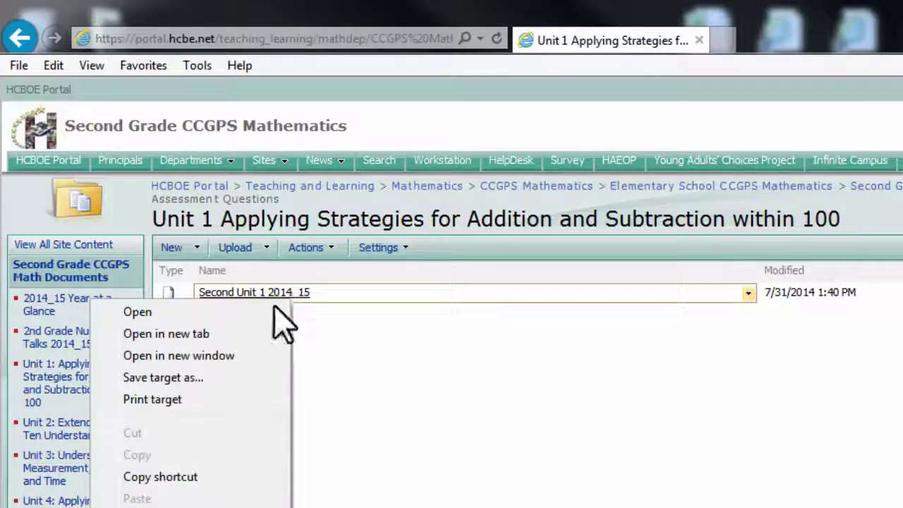
{"action": "left_click", "coordinate": [211, 379]}
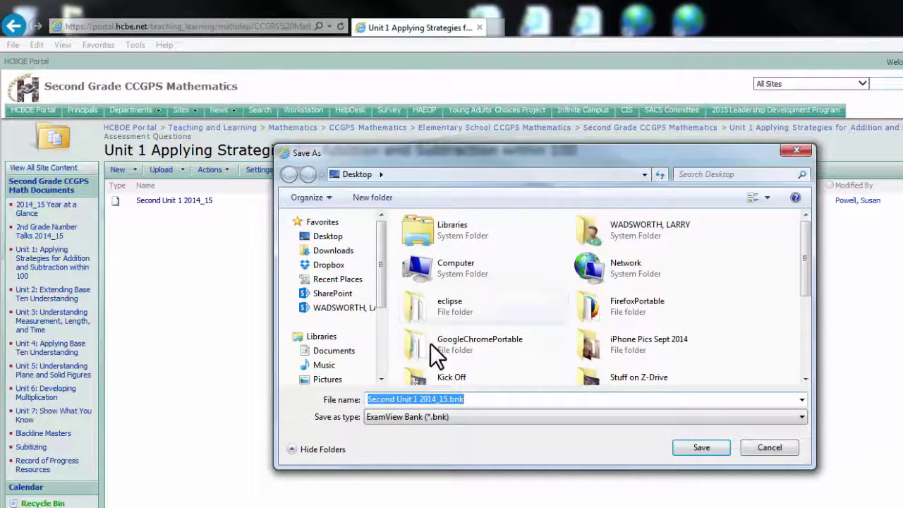
{"action": "left_click", "coordinate": [327, 236]}
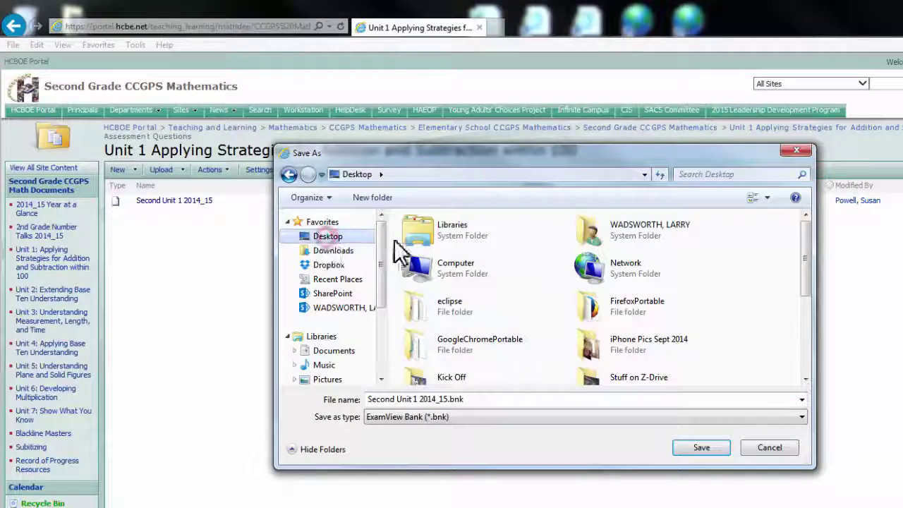
{"action": "left_click", "coordinate": [479, 400]}
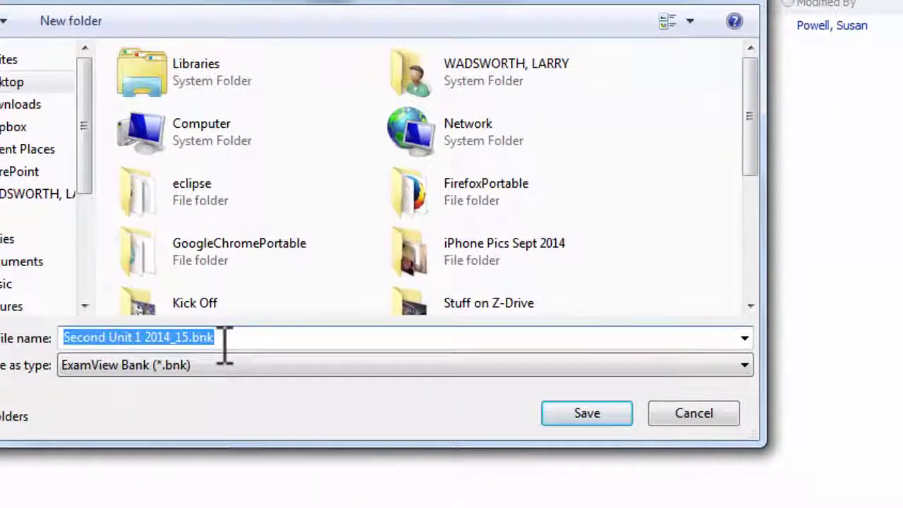
{"action": "left_click", "coordinate": [416, 388]}
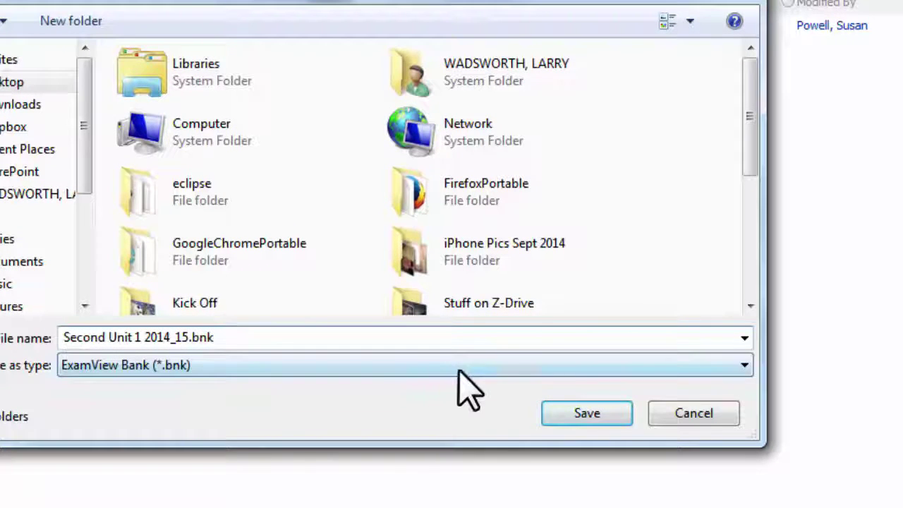
{"action": "left_click", "coordinate": [569, 409]}
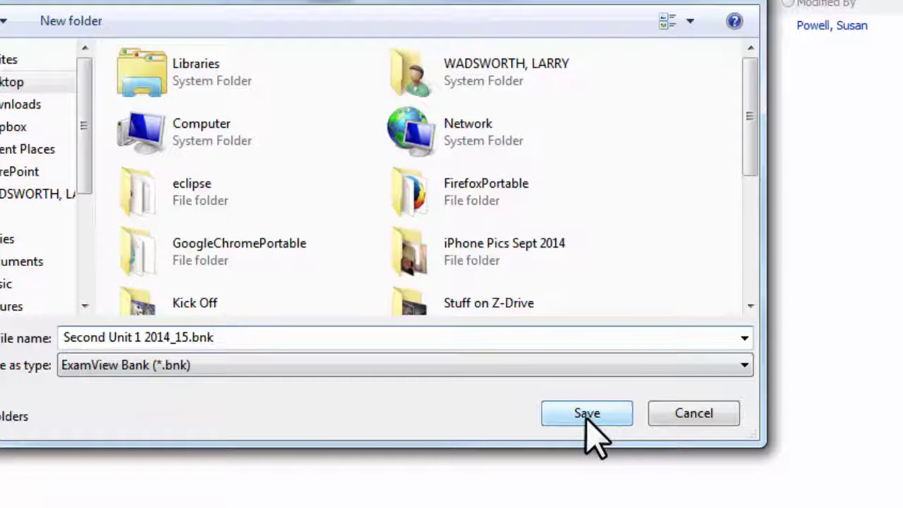
{"action": "left_click", "coordinate": [587, 415]}
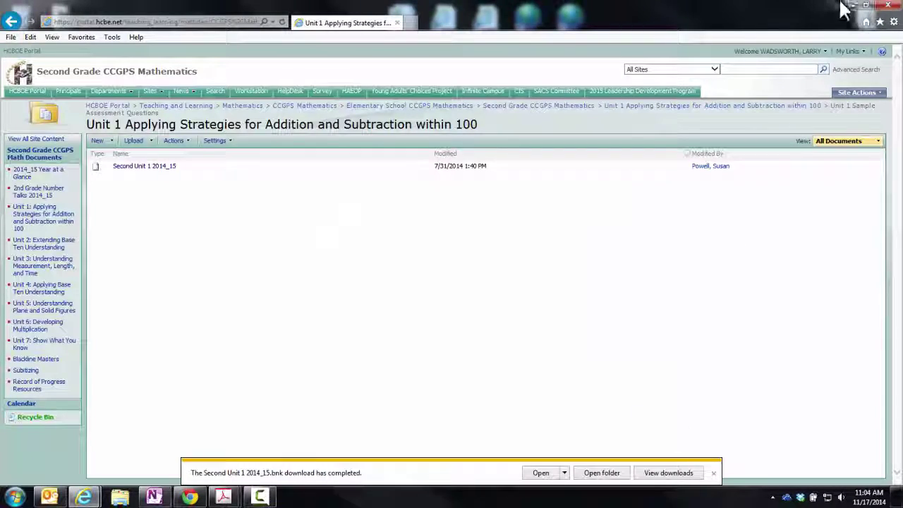
Close Internet Explorer and start ExamView Test Generator from the ExamView Pro Test Generator program group
{"action": "left_click", "coordinate": [851, 7]}
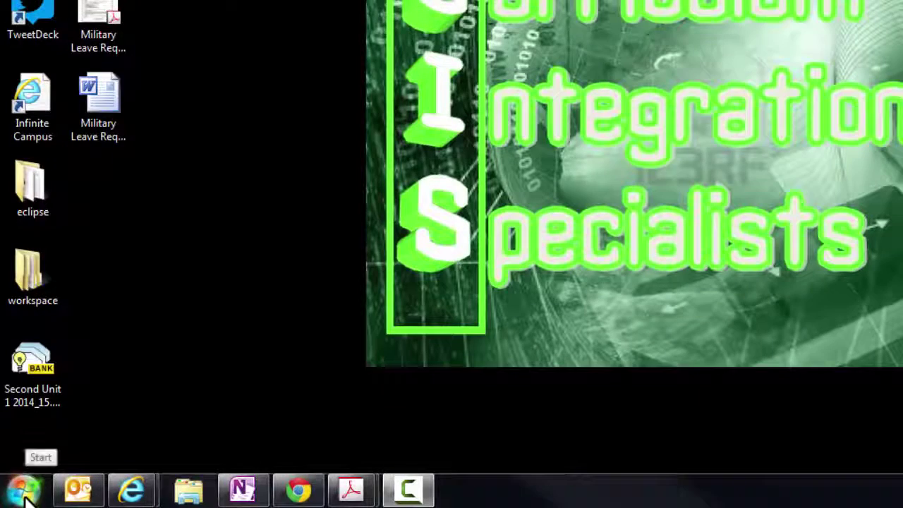
{"action": "left_click", "coordinate": [47, 469]}
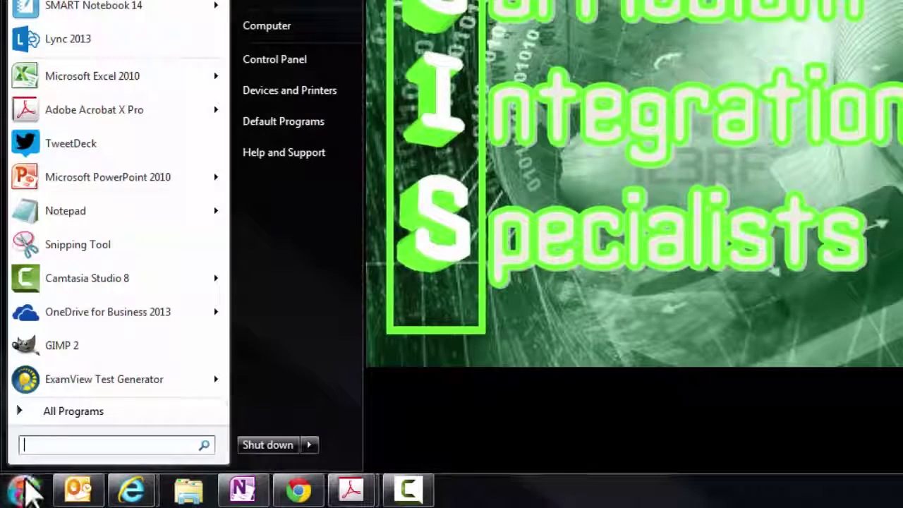
{"action": "left_click", "coordinate": [27, 415]}
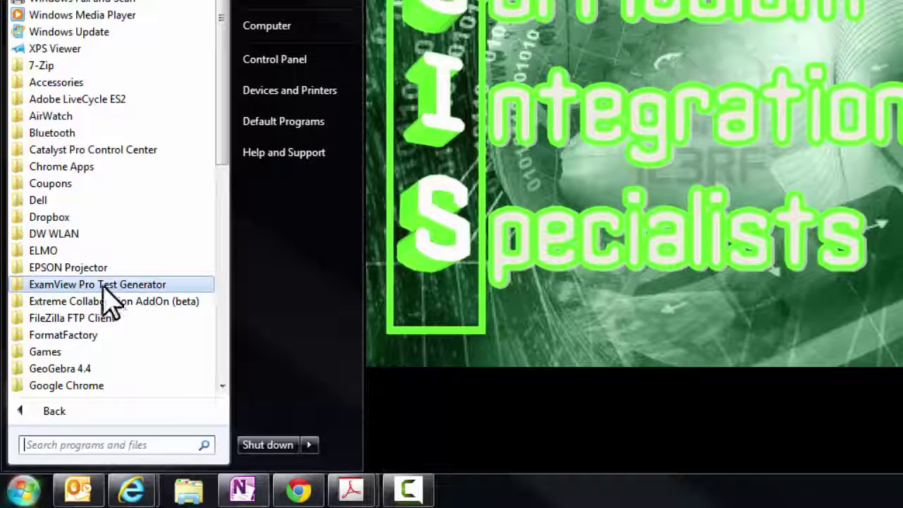
{"action": "left_click", "coordinate": [105, 284]}
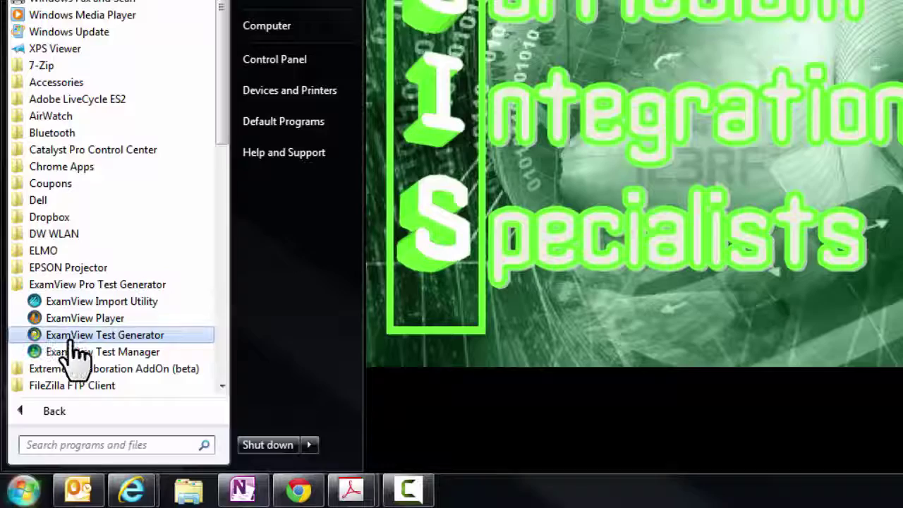
{"action": "left_click", "coordinate": [133, 337]}
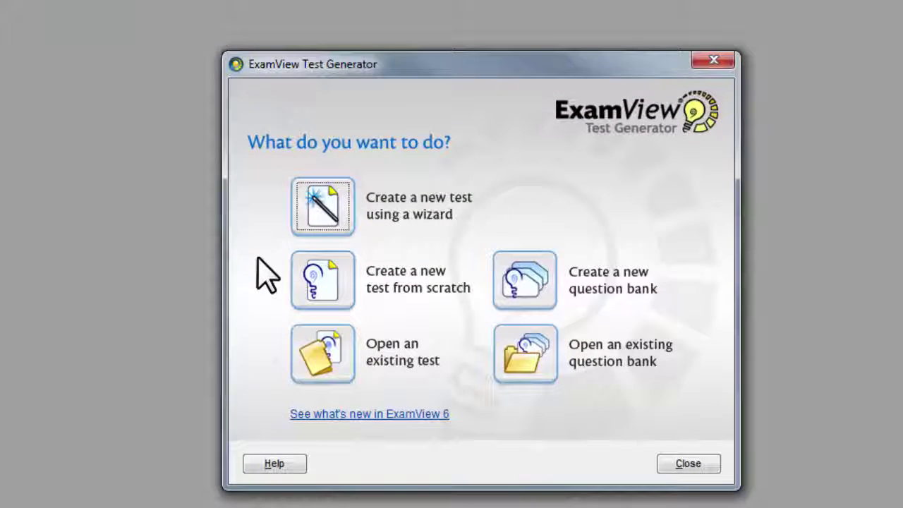
Start a wizard test titled DemoTest and point the question-bank folder at the Desktop
{"action": "left_click", "coordinate": [326, 215]}
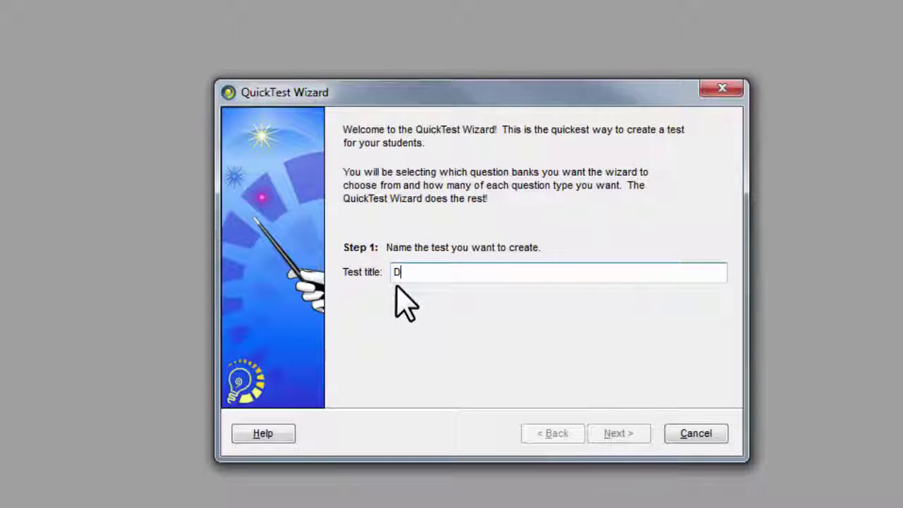
{"action": "type", "text": "DemoTest"}
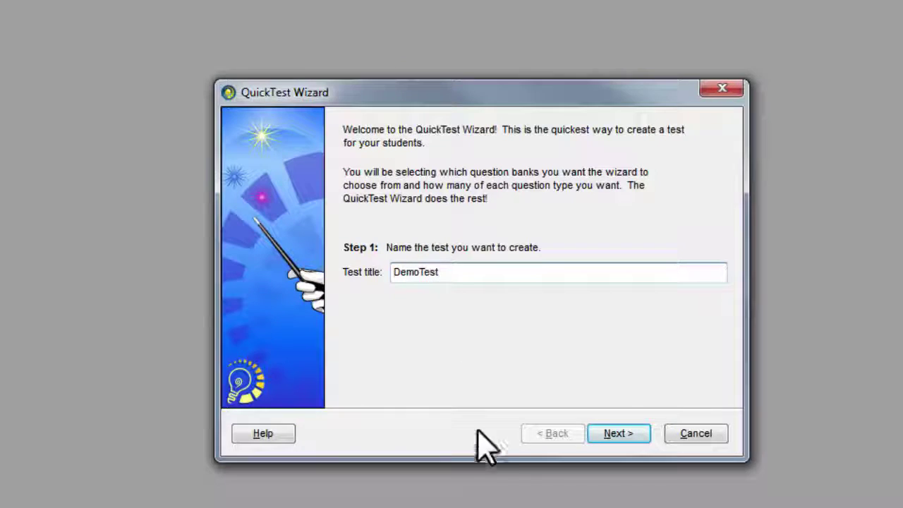
{"action": "left_click", "coordinate": [621, 434]}
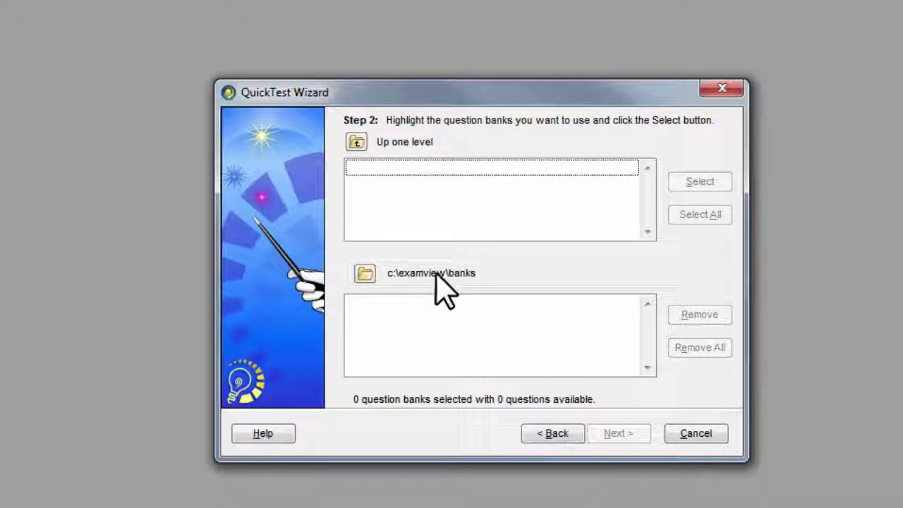
{"action": "left_click", "coordinate": [365, 274]}
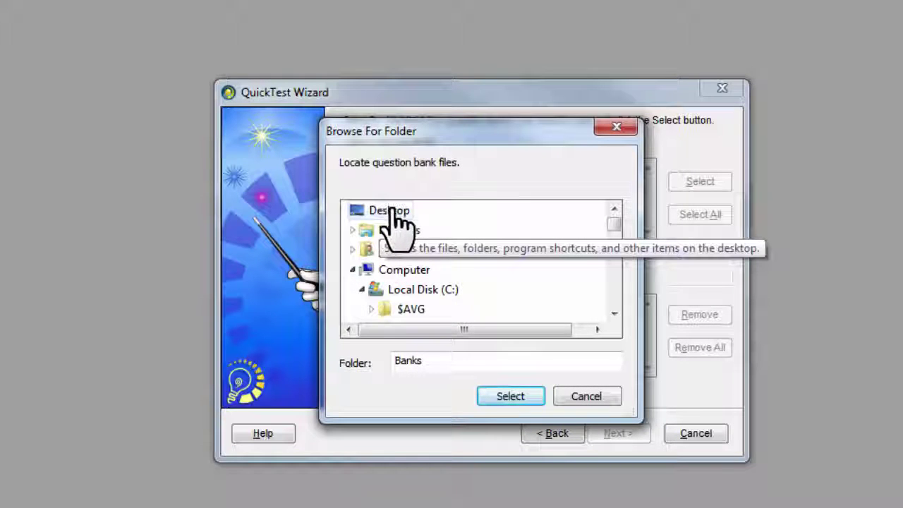
{"action": "left_click", "coordinate": [390, 210]}
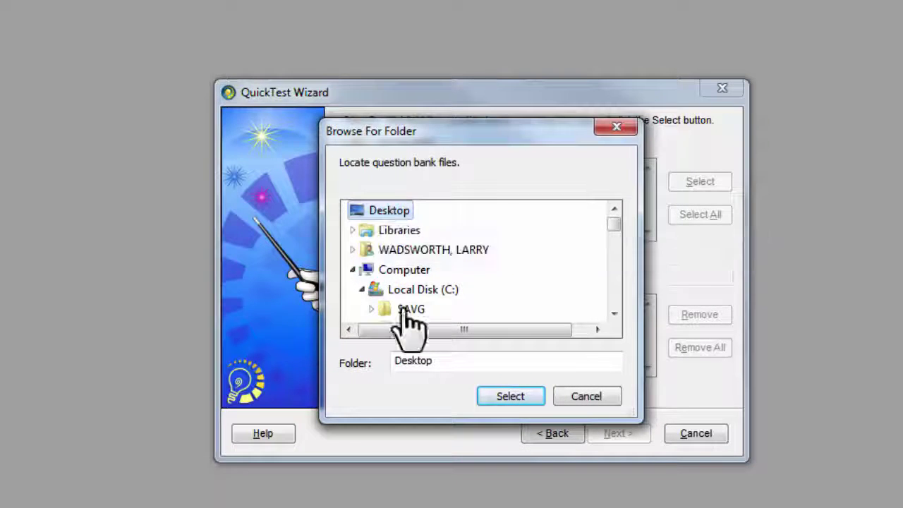
Build DemoTest from every question in Unit 1 2014_15: 24 multiple choice and 23 short answer
{"action": "left_click", "coordinate": [498, 394]}
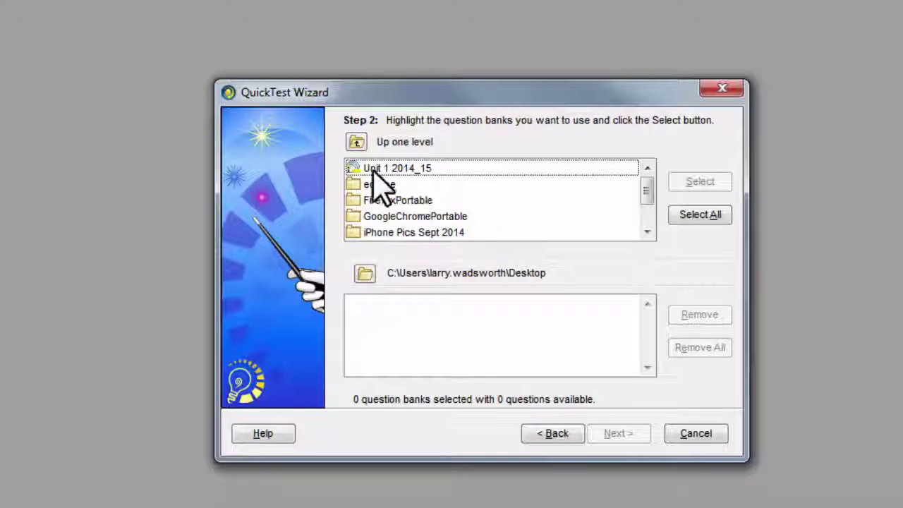
{"action": "left_click", "coordinate": [420, 175]}
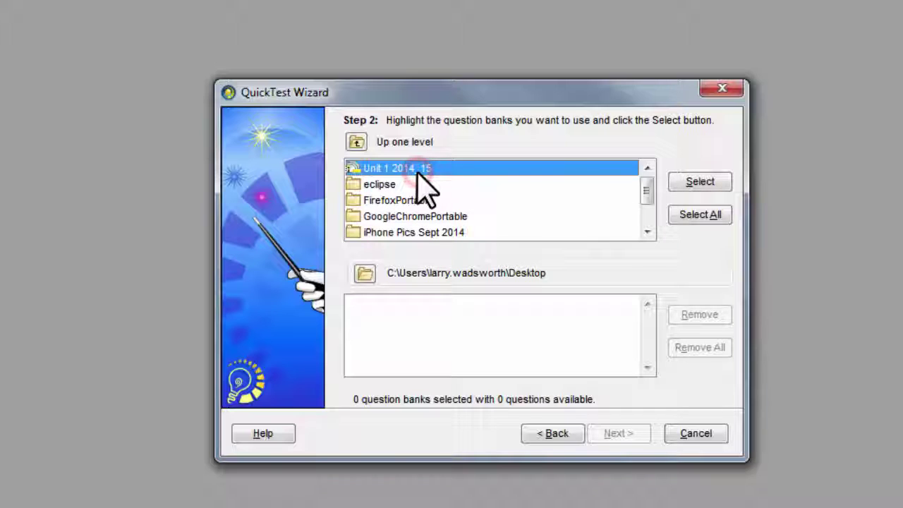
{"action": "left_click", "coordinate": [701, 183]}
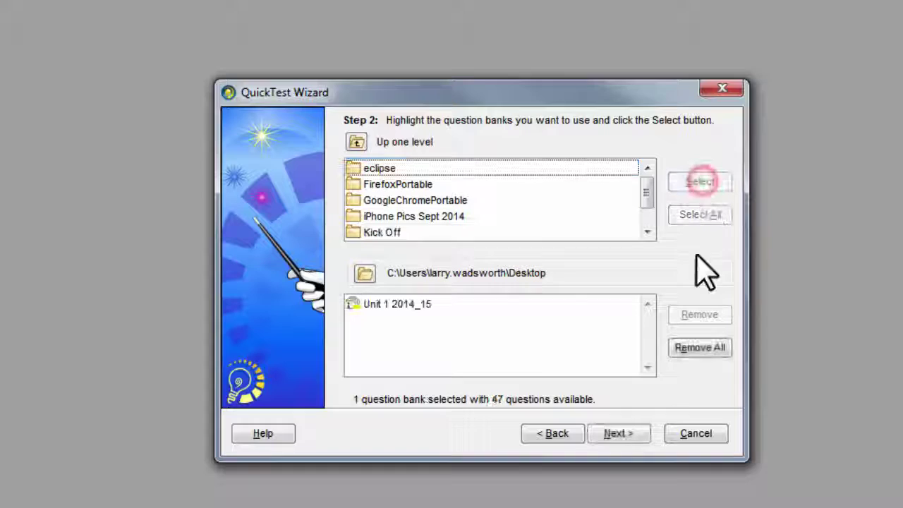
{"action": "left_click", "coordinate": [617, 434]}
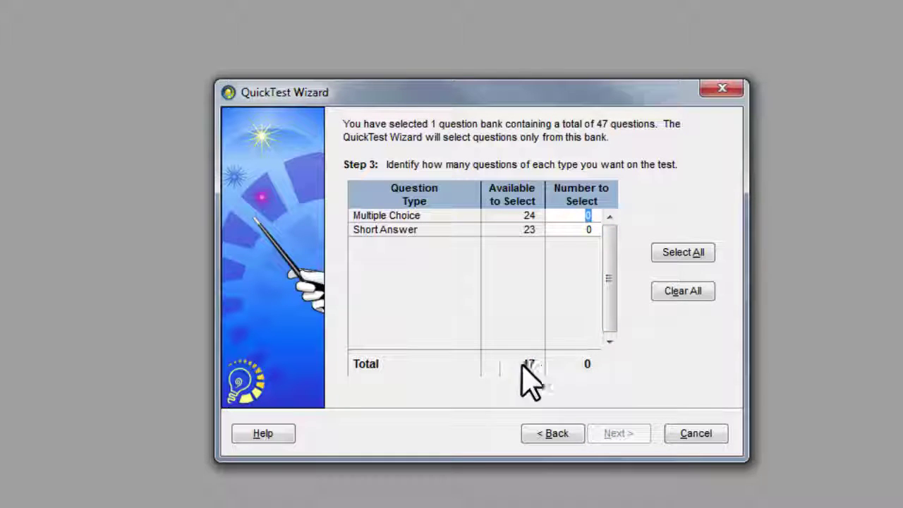
{"action": "left_click", "coordinate": [679, 253]}
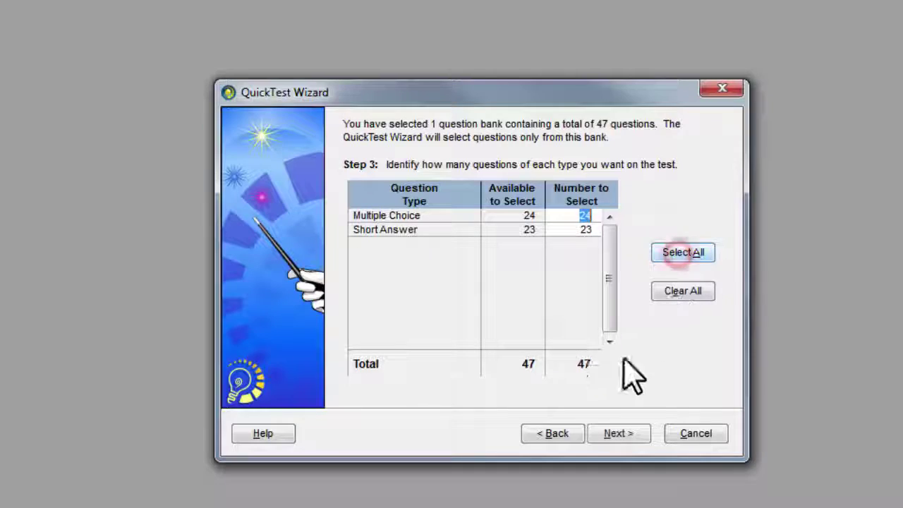
{"action": "left_click", "coordinate": [617, 434]}
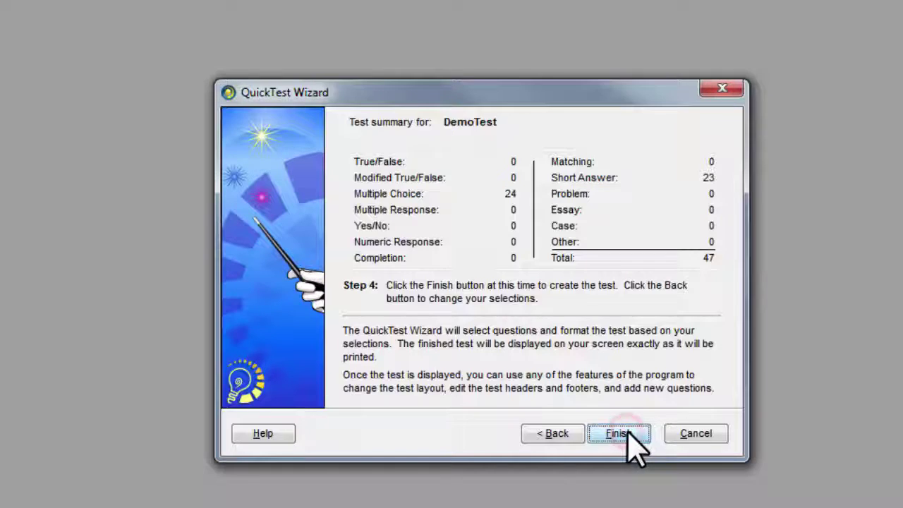
{"action": "left_click", "coordinate": [619, 434]}
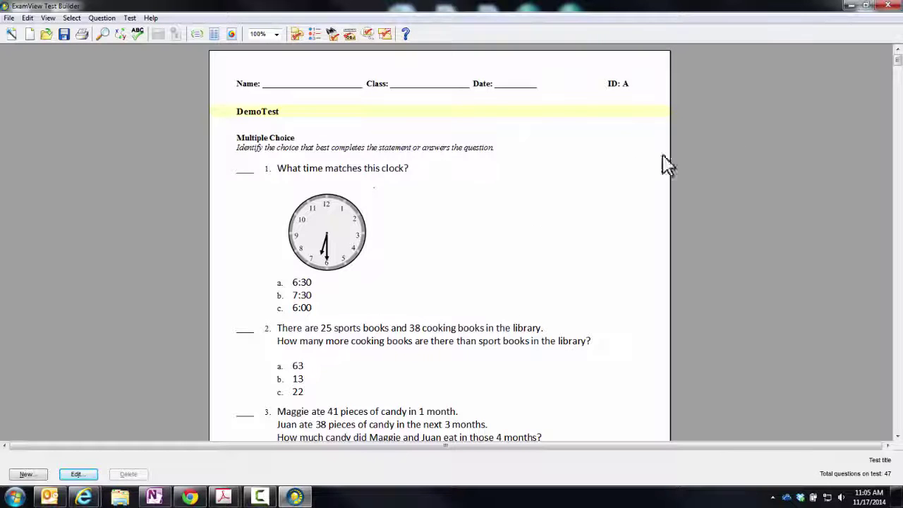
{"action": "scroll", "coordinate": [420, 233], "scroll_direction": "down", "scroll_amount": 2}
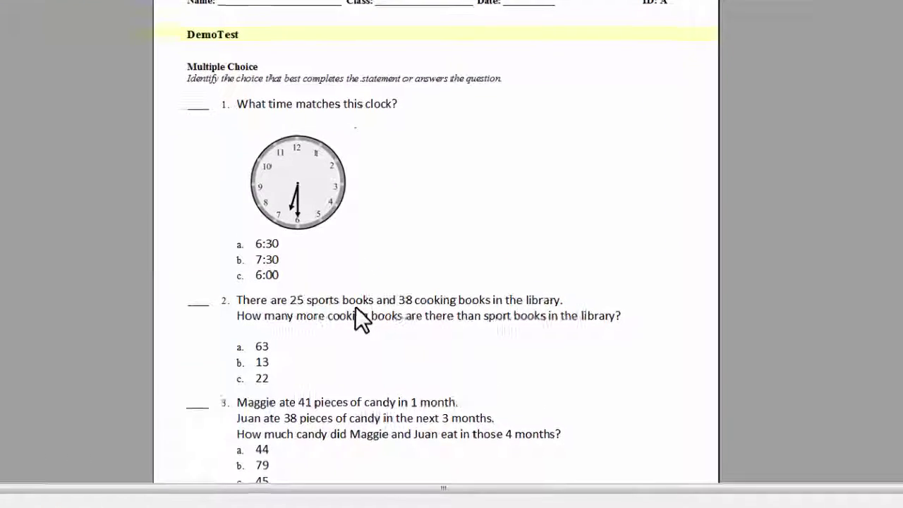
{"action": "left_click", "coordinate": [356, 308]}
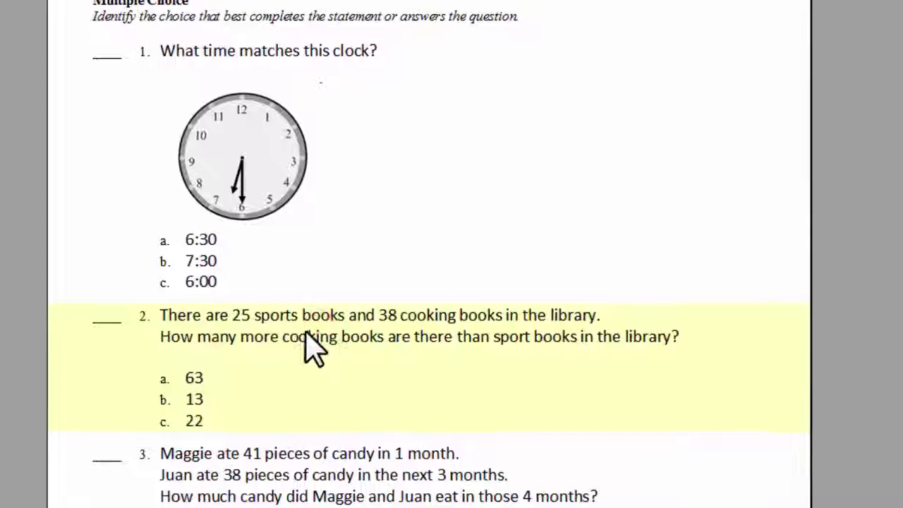
{"action": "right_click", "coordinate": [225, 329]}
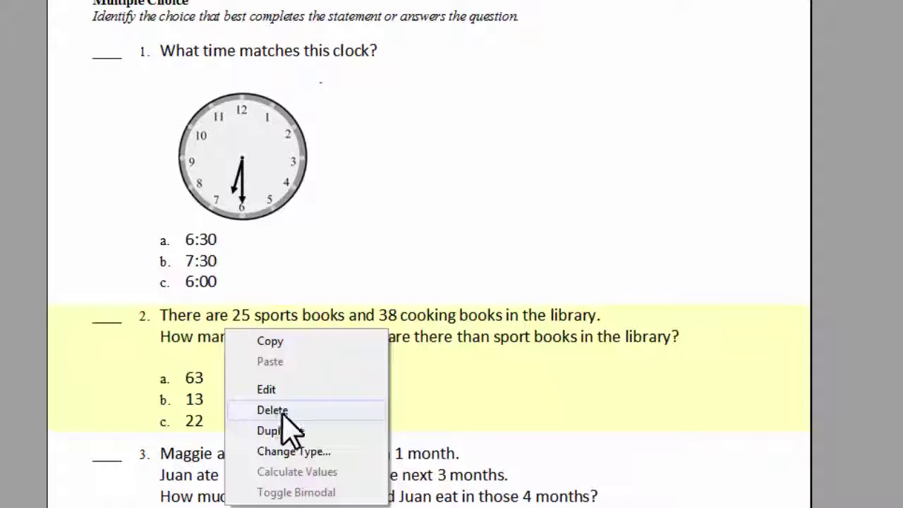
{"action": "left_click", "coordinate": [796, 146]}
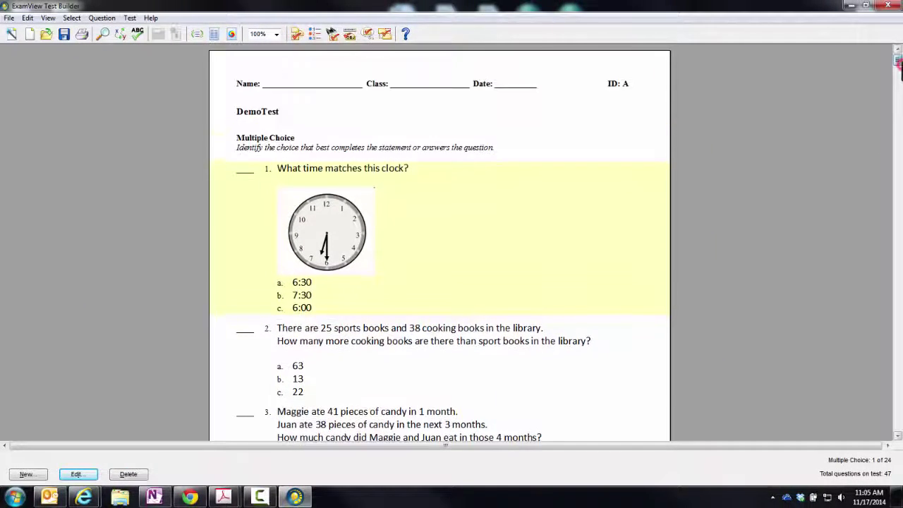
{"action": "mouse_move", "coordinate": [900, 67]}
{"action": "left_mouse_down"}
{"action": "mouse_move", "coordinate": [893, 186]}
{"action": "mouse_move", "coordinate": [899, 62]}
{"action": "left_mouse_up"}
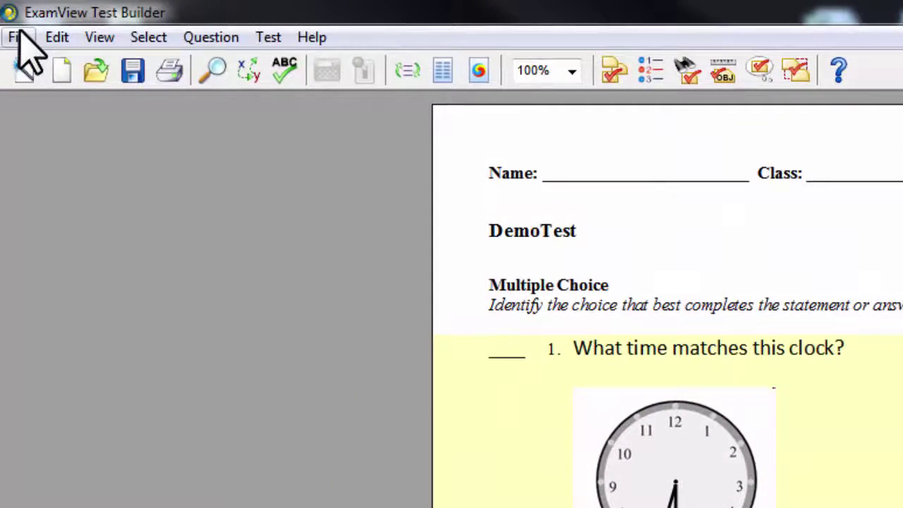
Export the test to HTML as a study guide, saved as DemoTest on the Desktop
{"action": "left_click", "coordinate": [19, 36]}
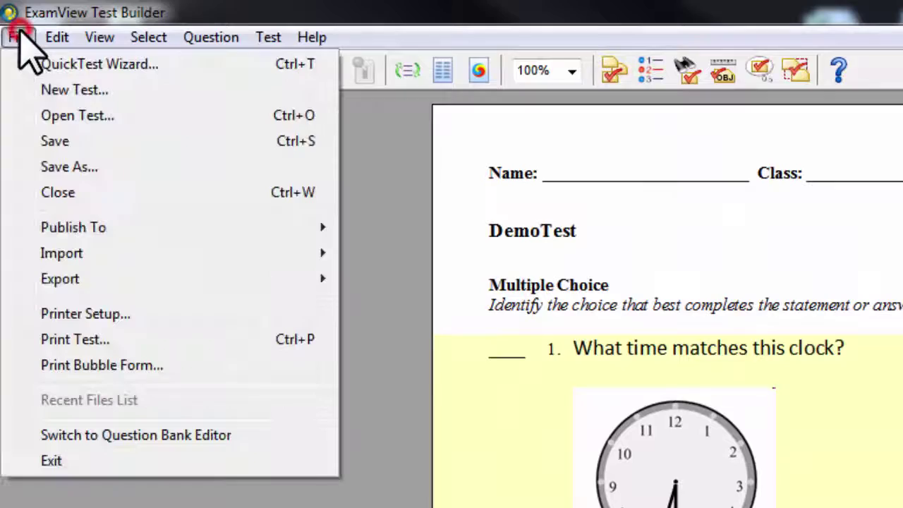
{"action": "mouse_move", "coordinate": [239, 285]}
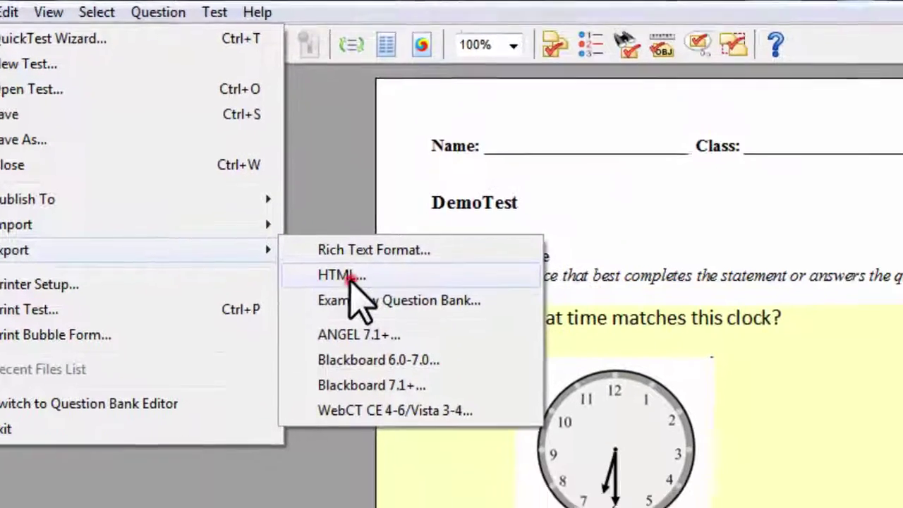
{"action": "left_click", "coordinate": [403, 305]}
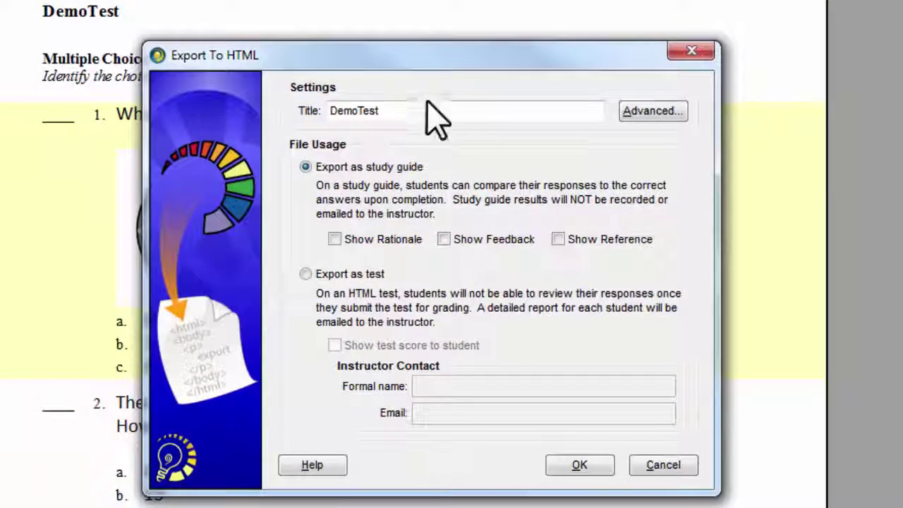
{"action": "left_click", "coordinate": [385, 112]}
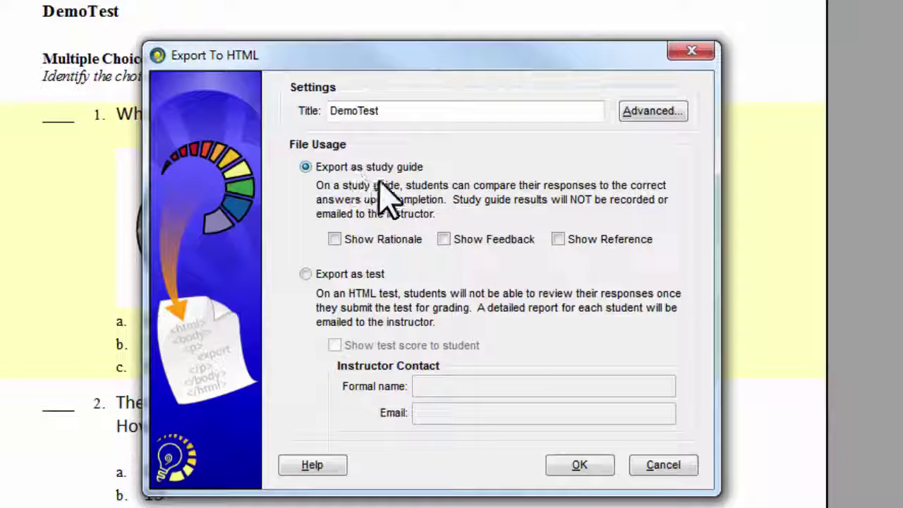
{"action": "left_click", "coordinate": [574, 468]}
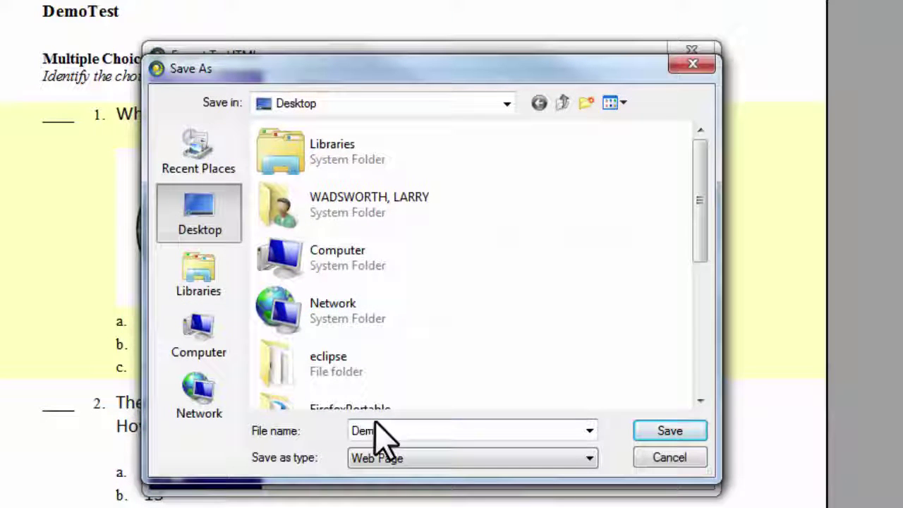
{"action": "type", "text": "st"}
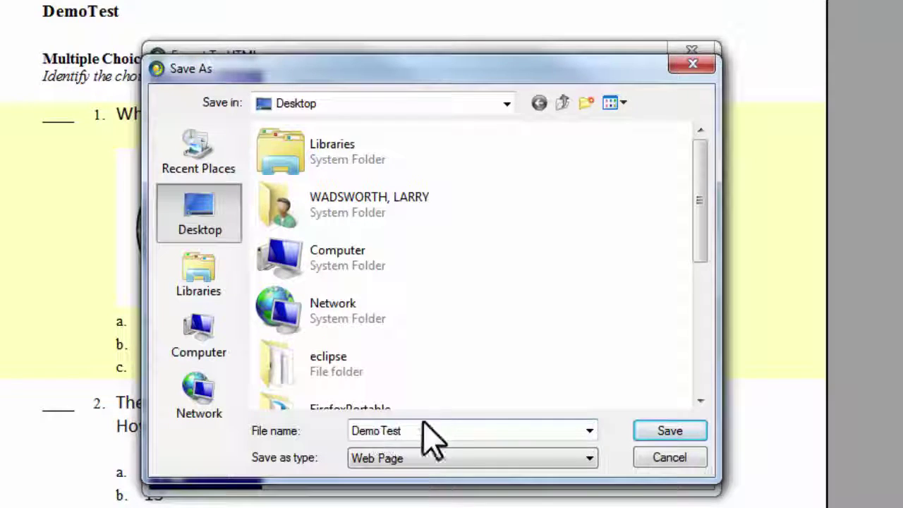
{"action": "left_click", "coordinate": [670, 432]}
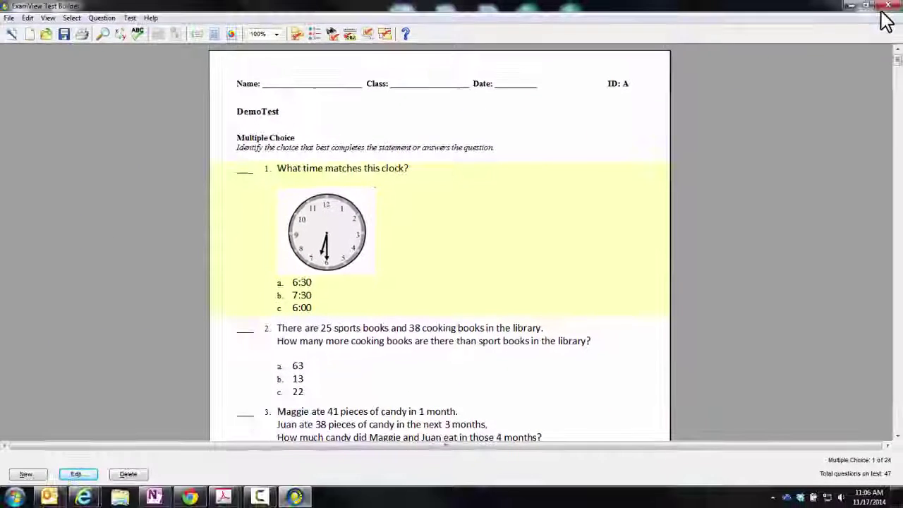
Close DemoTest without saving and start SMART Notebook 14 from the SMART Technologies folder
{"action": "left_click", "coordinate": [888, 8]}
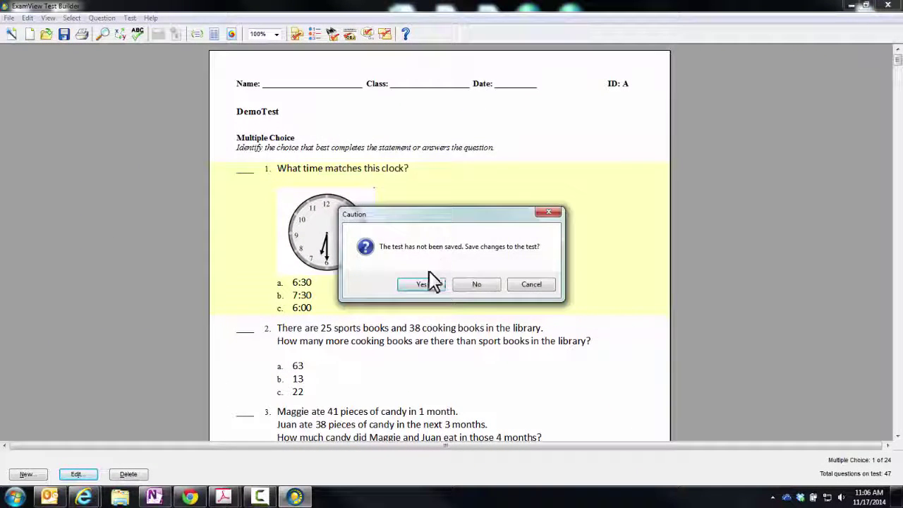
{"action": "left_click", "coordinate": [477, 284]}
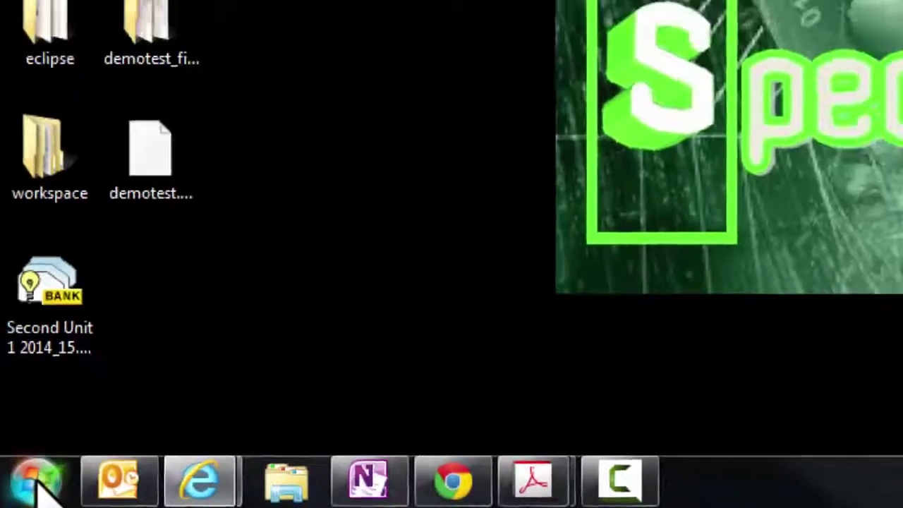
{"action": "left_click", "coordinate": [40, 477]}
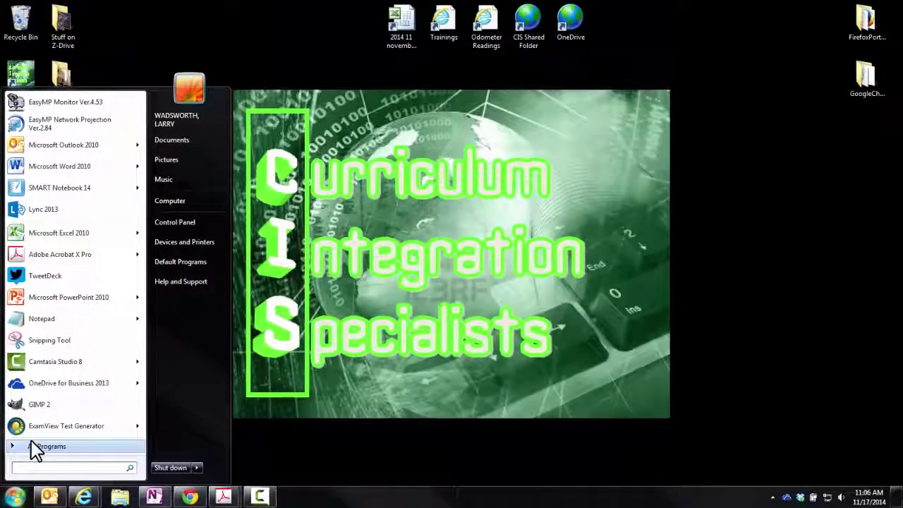
{"action": "left_click", "coordinate": [31, 443]}
{"action": "scroll", "coordinate": [79, 370], "scroll_direction": "down", "scroll_amount": 5}
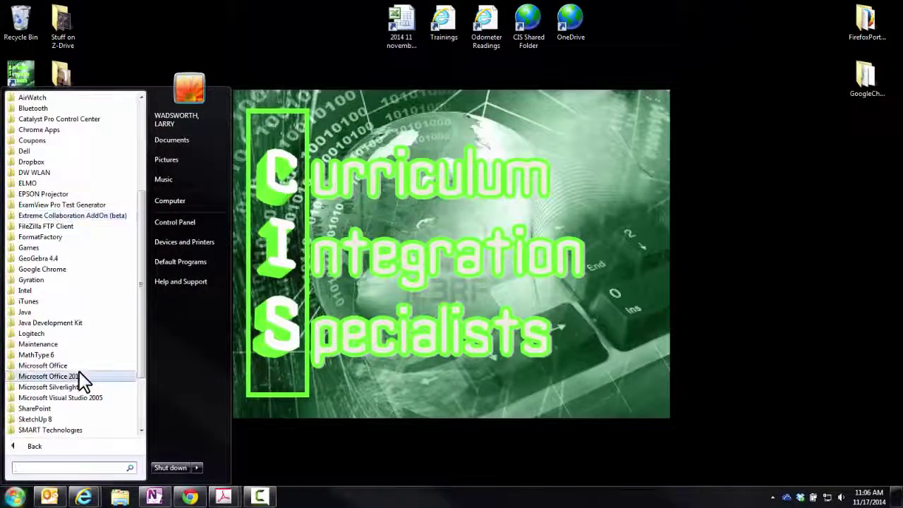
{"action": "scroll", "coordinate": [79, 374], "scroll_direction": "down", "scroll_amount": 2}
{"action": "left_click", "coordinate": [68, 365]}
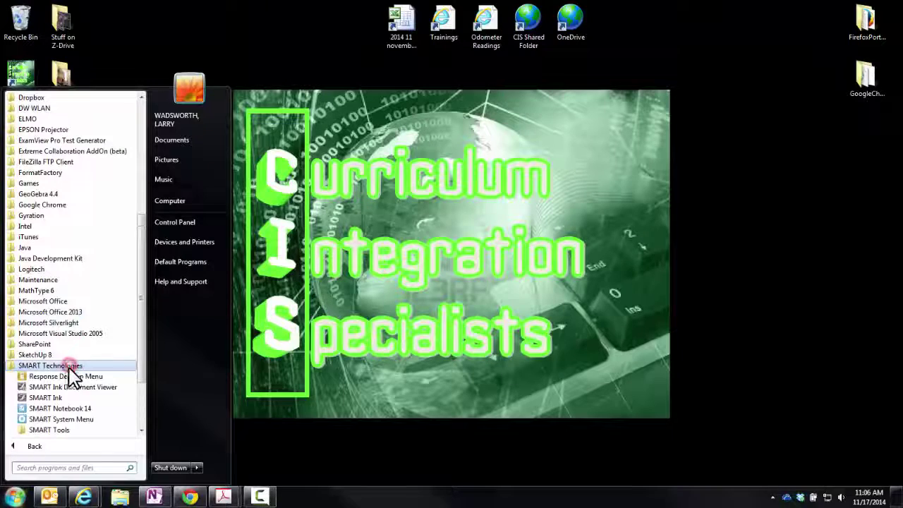
{"action": "left_click", "coordinate": [71, 409]}
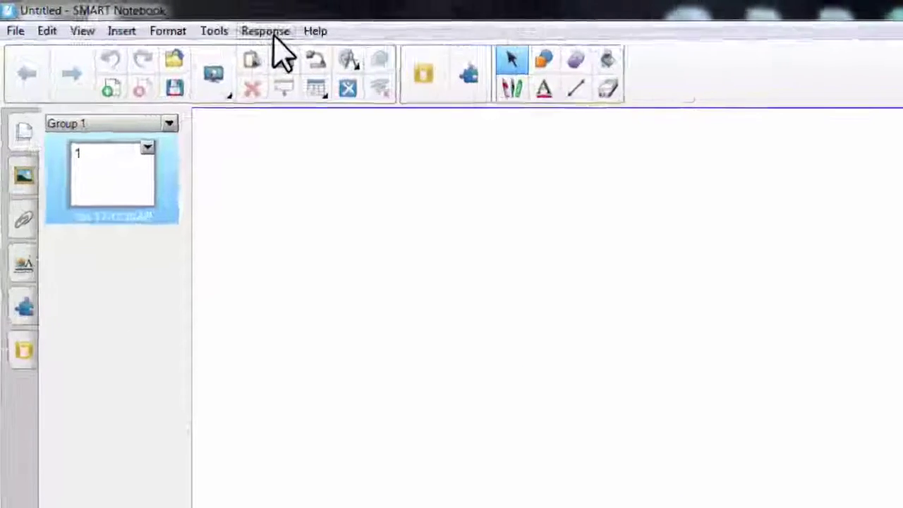
Use Response > Import Questions From > ExamView HTML to import demotest.htm from the Desktop
{"action": "left_click", "coordinate": [267, 32]}
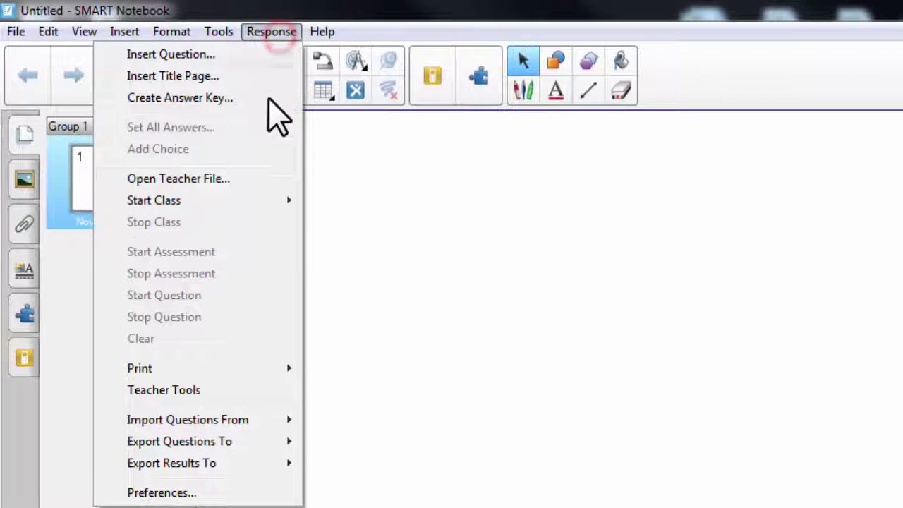
{"action": "left_click", "coordinate": [260, 200]}
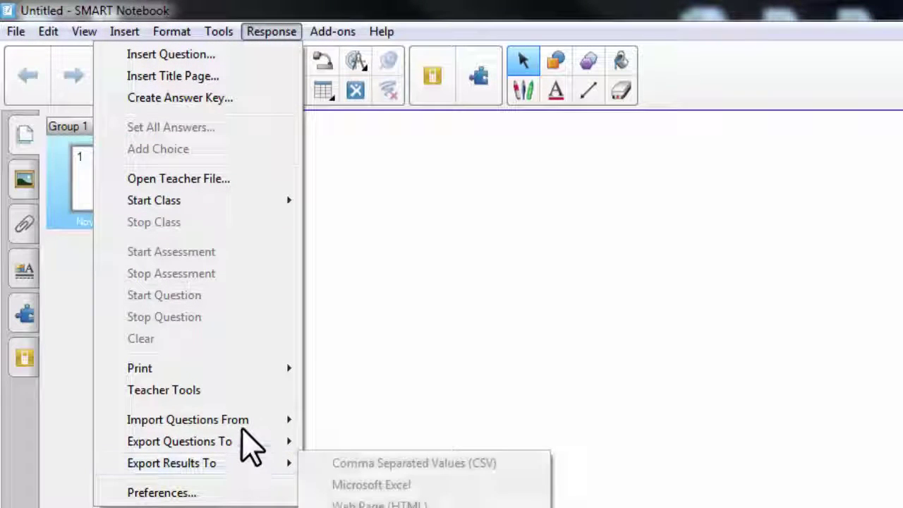
{"action": "mouse_move", "coordinate": [242, 422]}
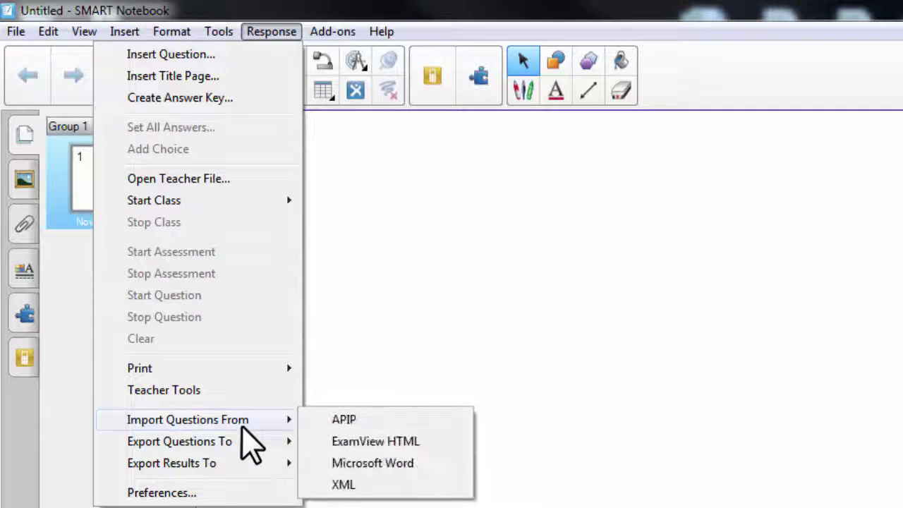
{"action": "left_click", "coordinate": [376, 443]}
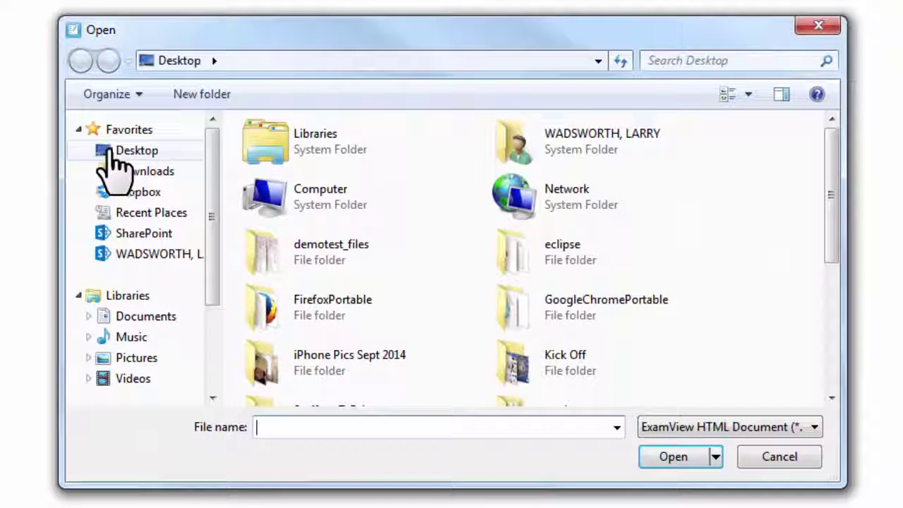
{"action": "left_click", "coordinate": [108, 151]}
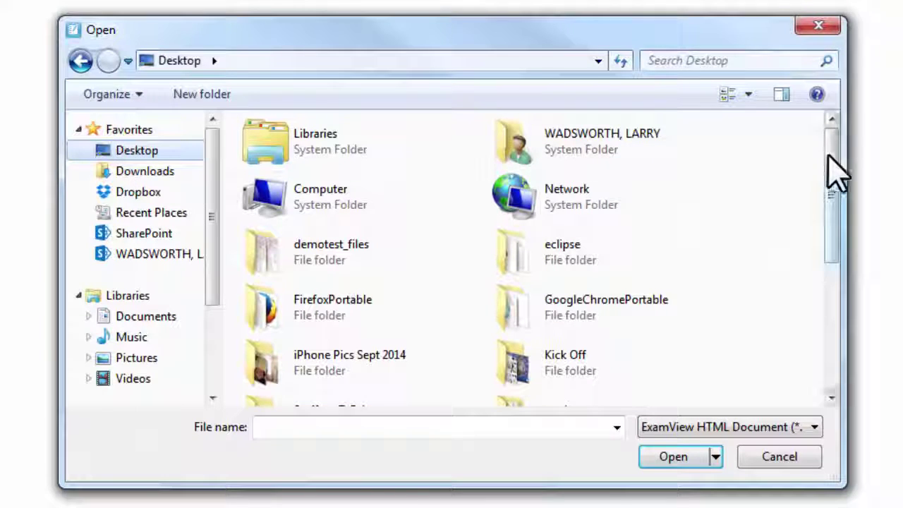
{"action": "left_click_drag", "start_coordinate": [836, 173], "coordinate": [839, 303]}
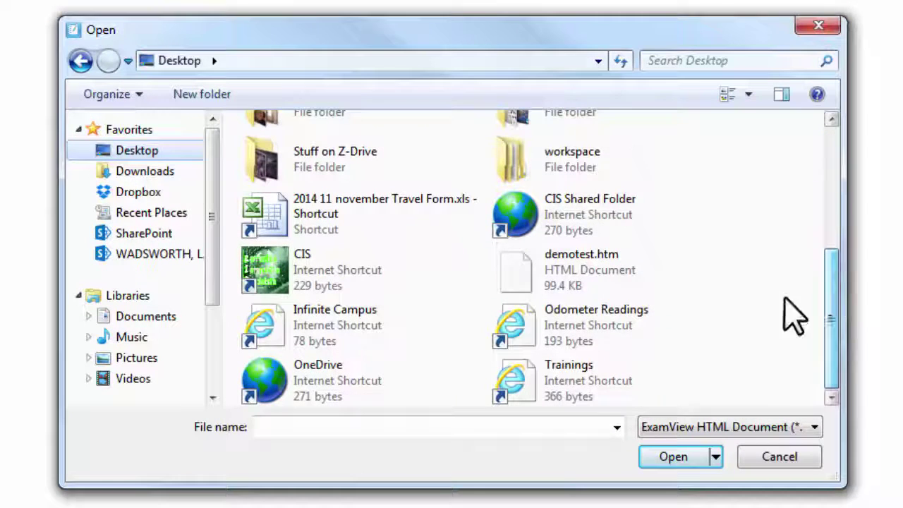
{"action": "left_click", "coordinate": [584, 280]}
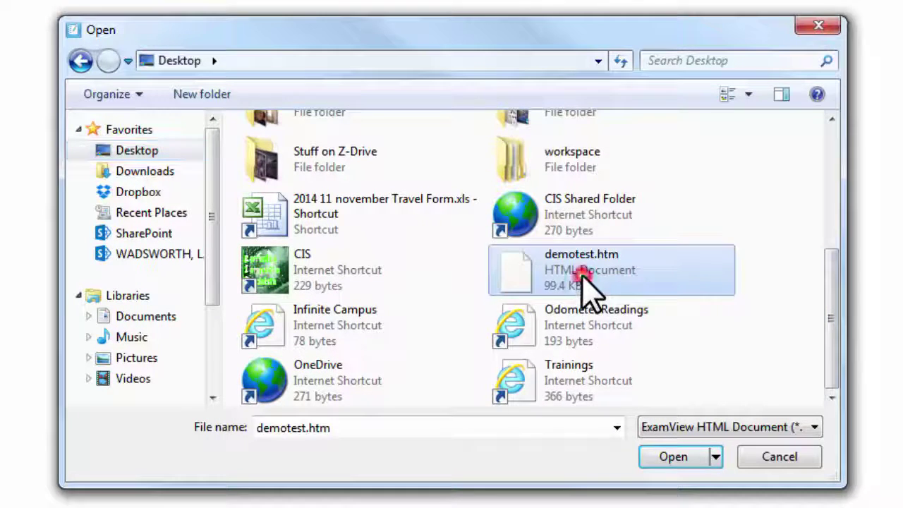
{"action": "left_click", "coordinate": [667, 459]}
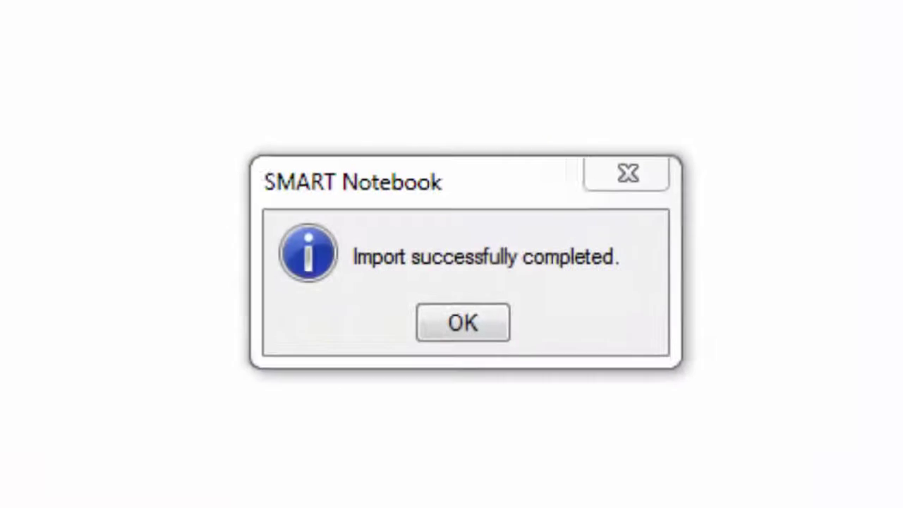
Dismiss the import-complete message and select the DemoTest title page
{"action": "left_click", "coordinate": [463, 323]}
{"action": "left_click", "coordinate": [101, 432]}
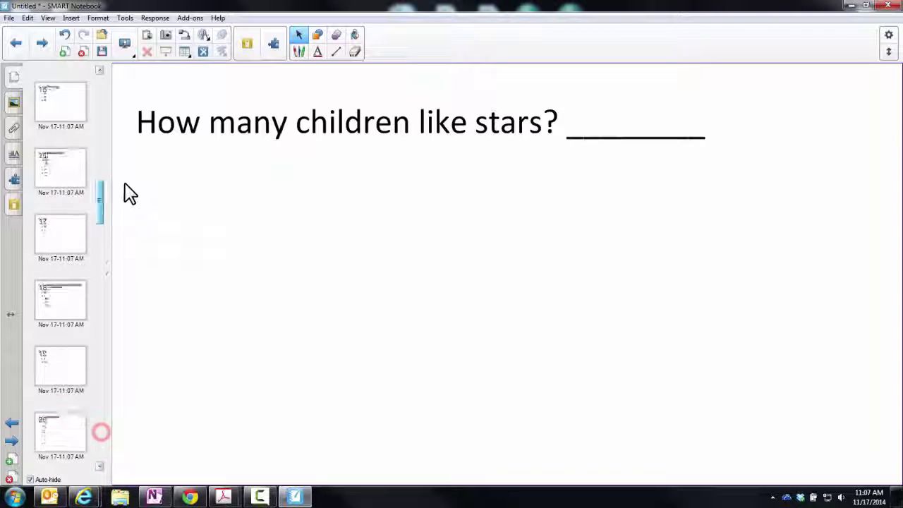
{"action": "left_click", "coordinate": [74, 108]}
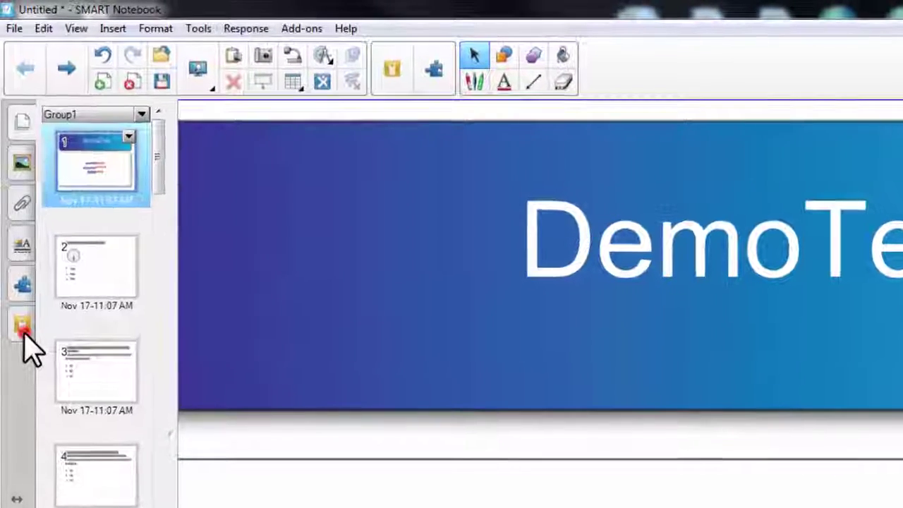
Keep Delivery Mode at students' own pace and leave Feedback unchanged in the assessment properties
{"action": "left_click", "coordinate": [14, 206]}
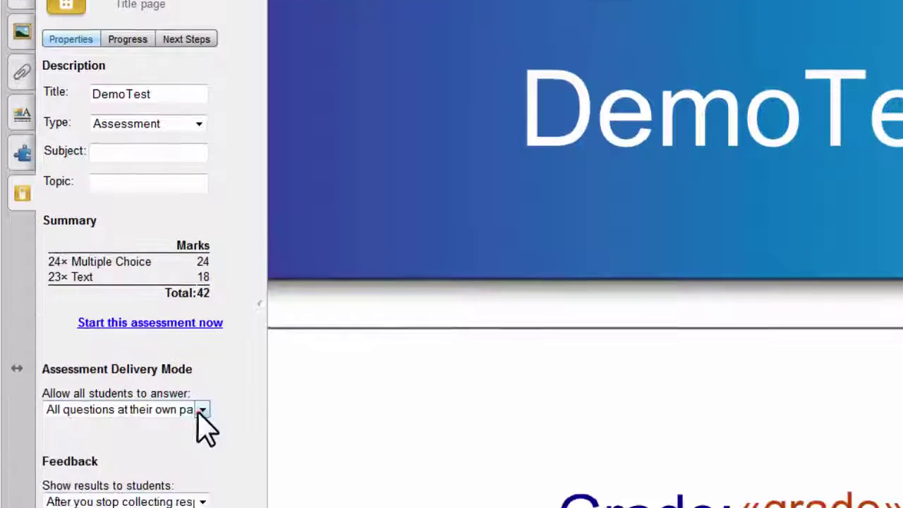
{"action": "left_click", "coordinate": [201, 410]}
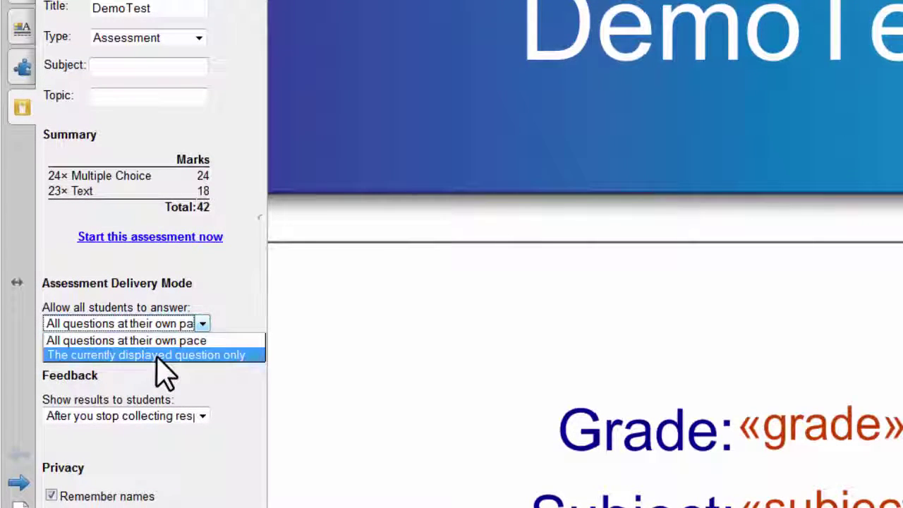
{"action": "left_click", "coordinate": [158, 341]}
{"action": "left_click", "coordinate": [201, 415]}
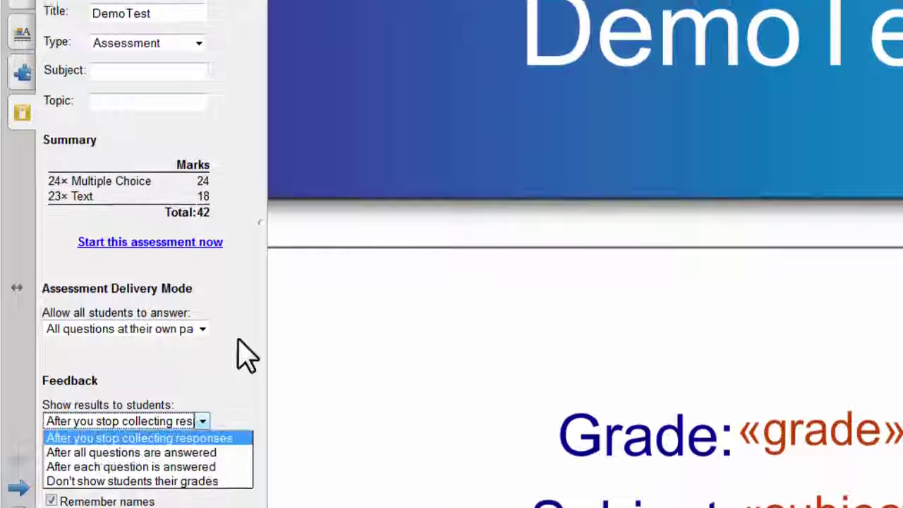
{"action": "left_click", "coordinate": [238, 328]}
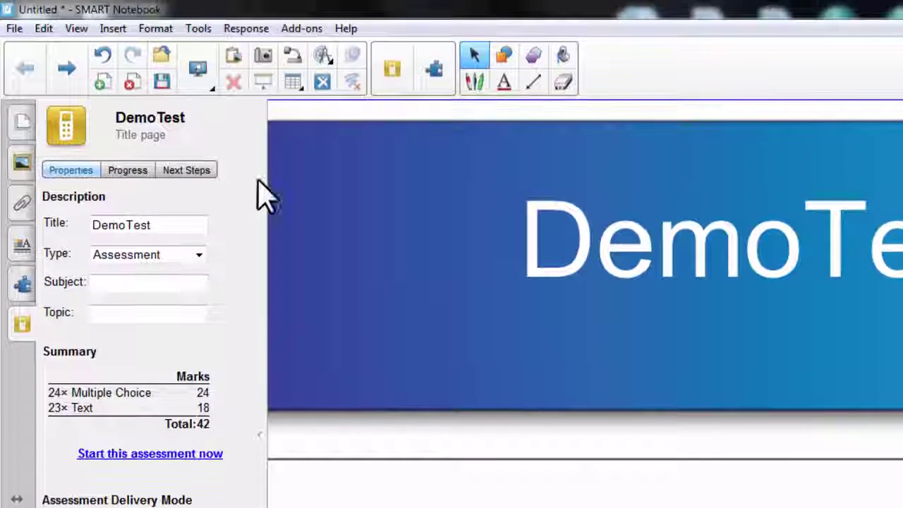
{"action": "left_click", "coordinate": [263, 29]}
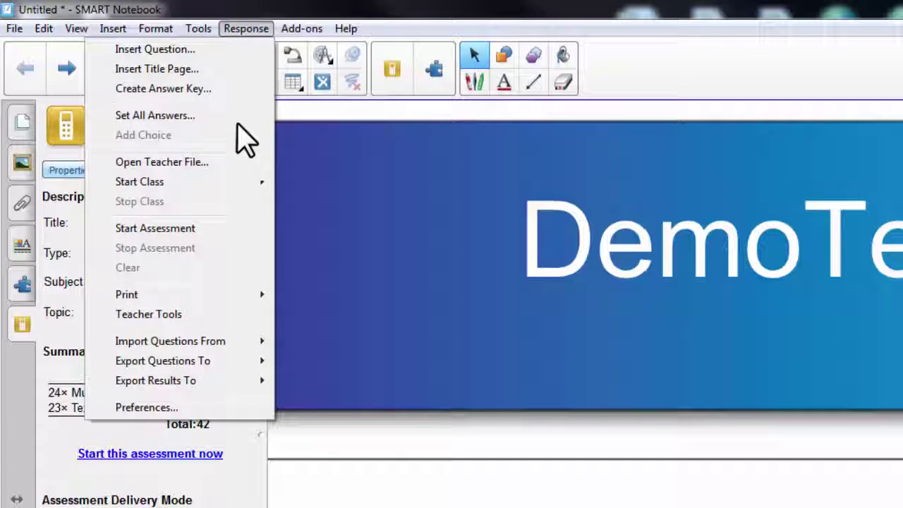
{"action": "left_click", "coordinate": [192, 117]}
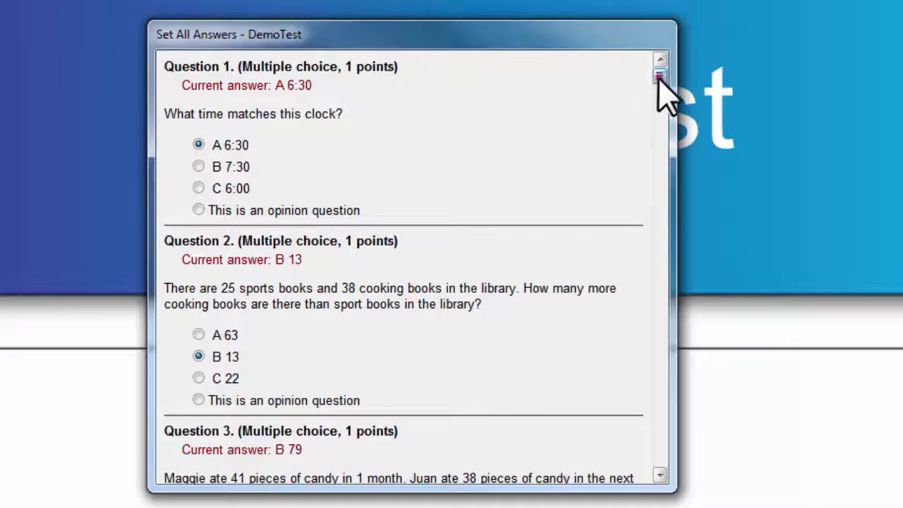
{"action": "left_click_drag", "start_coordinate": [658, 75], "coordinate": [627, 447]}
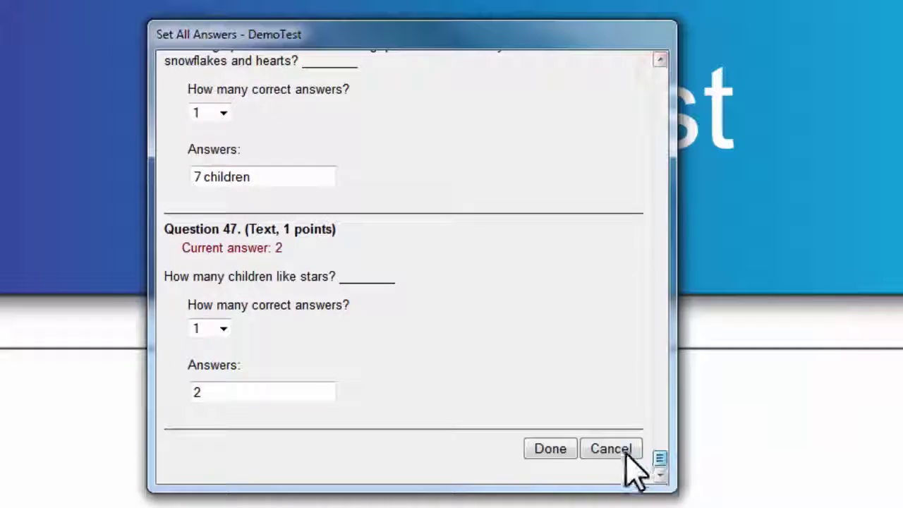
{"action": "left_click", "coordinate": [537, 408]}
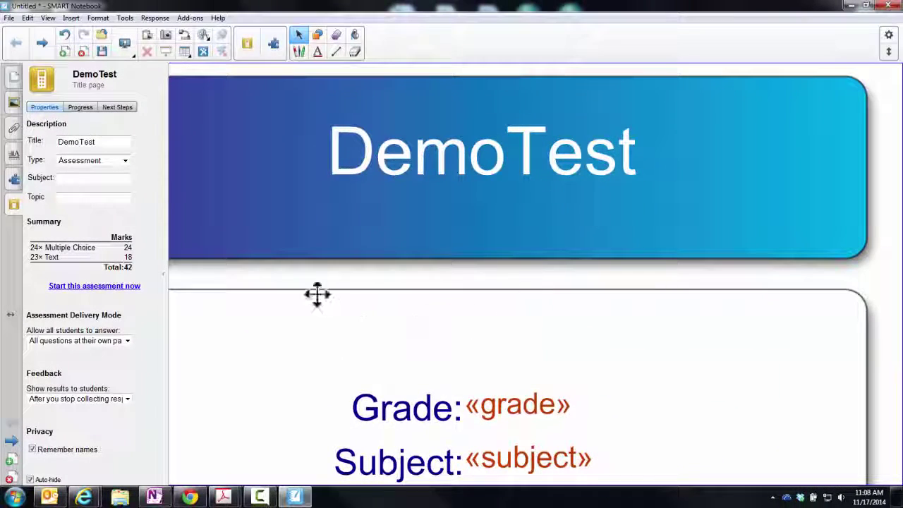